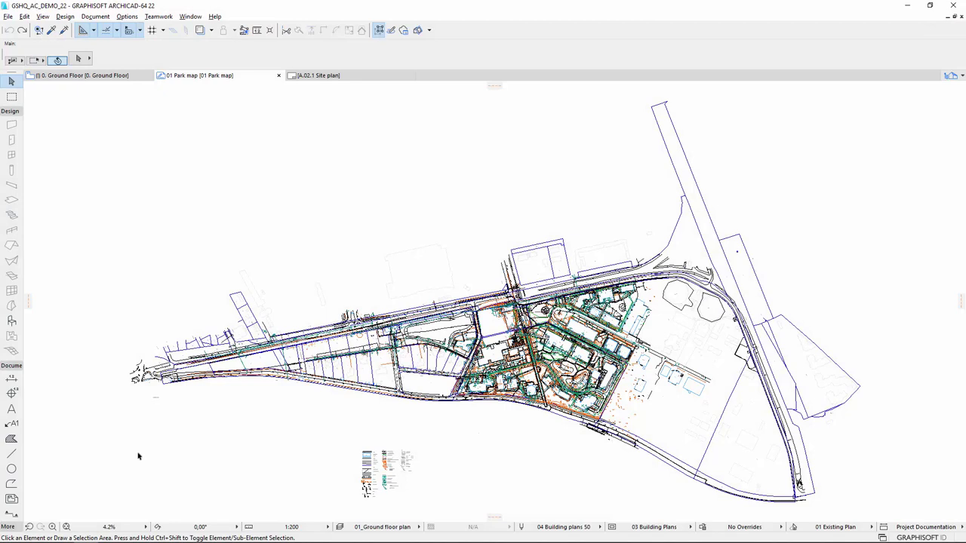
Step: On the A.02.1 Site plan layout, stretch the Park map drawing's frame corner up and right
left_click(379, 79)
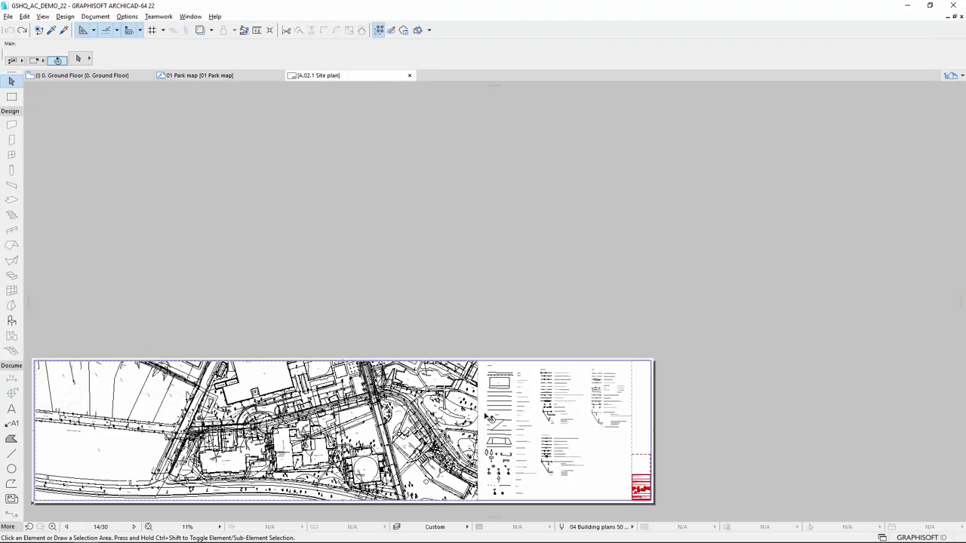
scroll(325, 402, "down", 5)
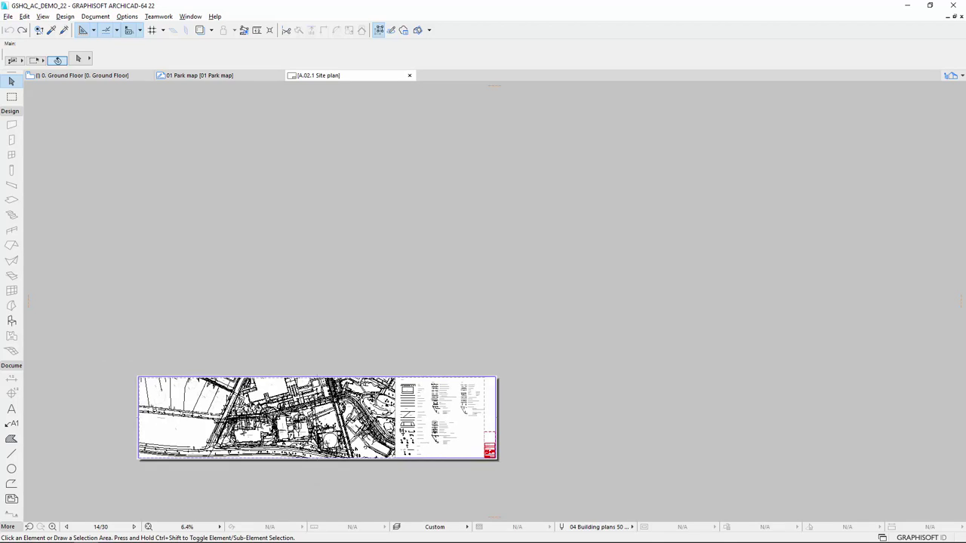
left_click(400, 407)
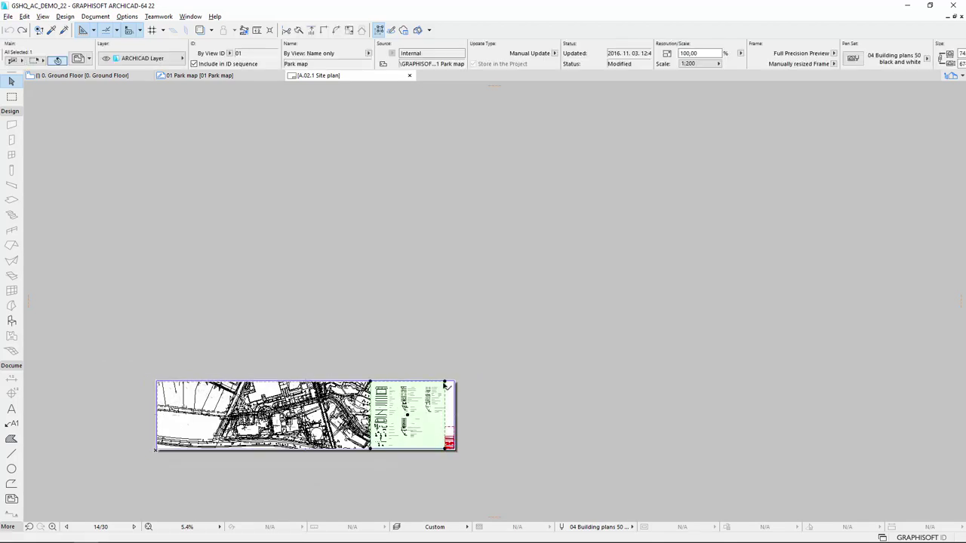
left_click(445, 382)
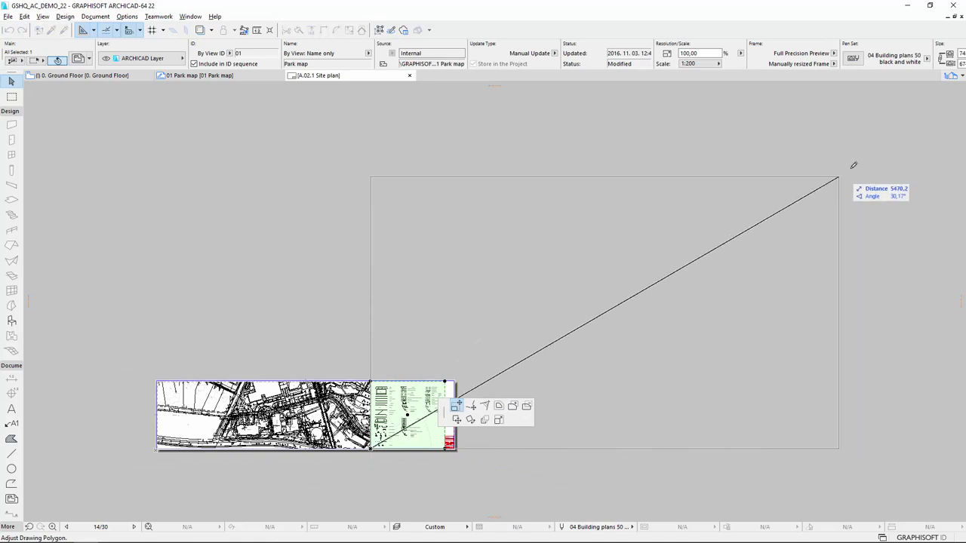
left_click(890, 114)
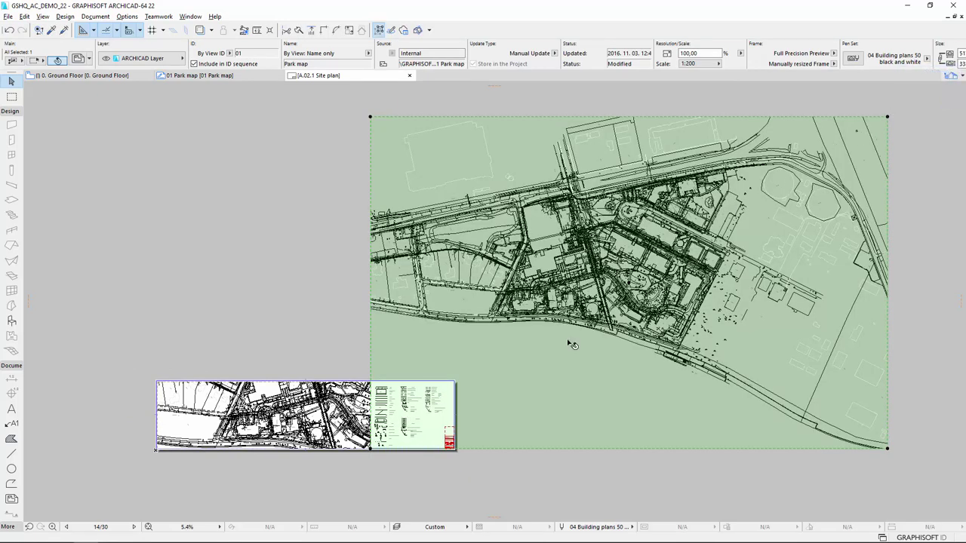
key("Escape")
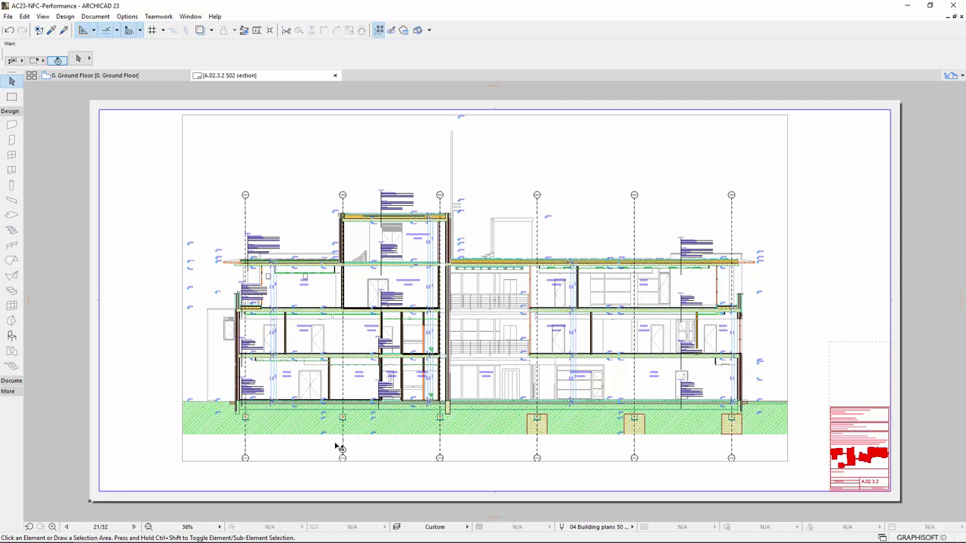
Step: Give the S02 section drawing a Manually resized frame, Crop Drawing to Frame, and Auto update type
left_click(339, 448)
right_click(333, 388)
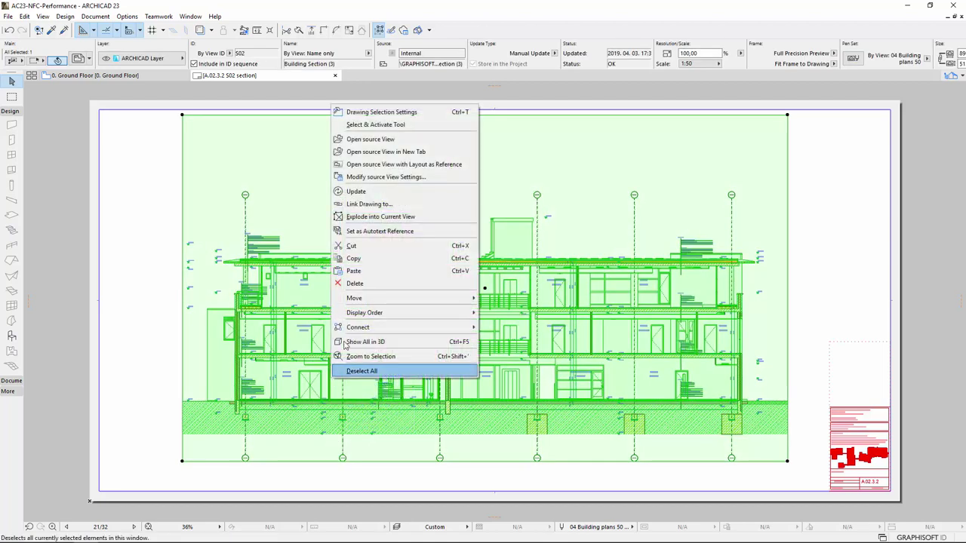
left_click(385, 112)
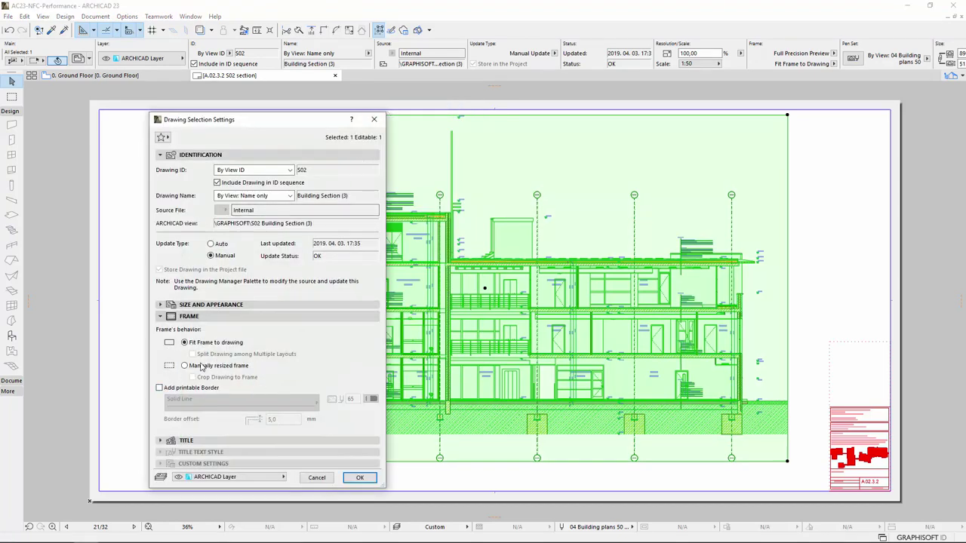
left_click(184, 366)
left_click(193, 379)
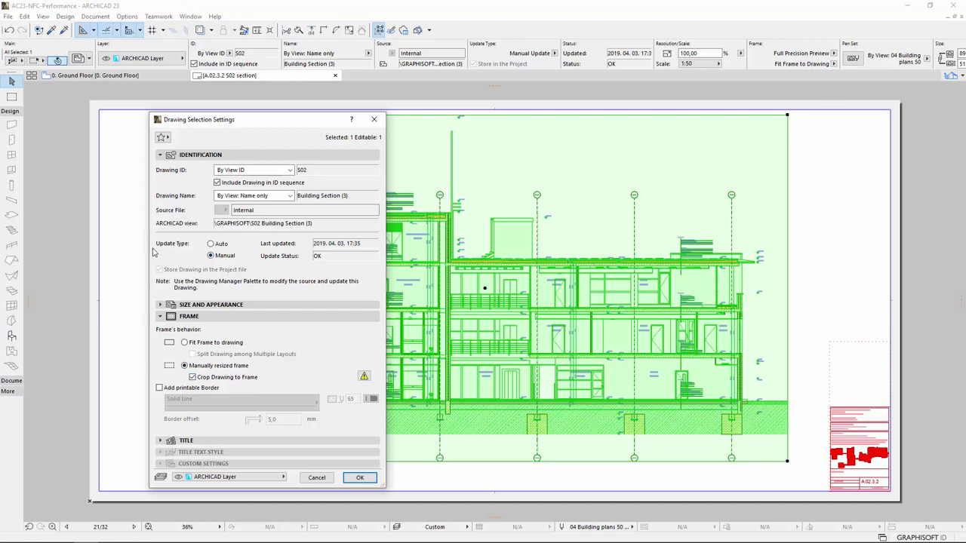
left_click(212, 244)
left_click(212, 255)
left_click(212, 244)
mouse_move(364, 376)
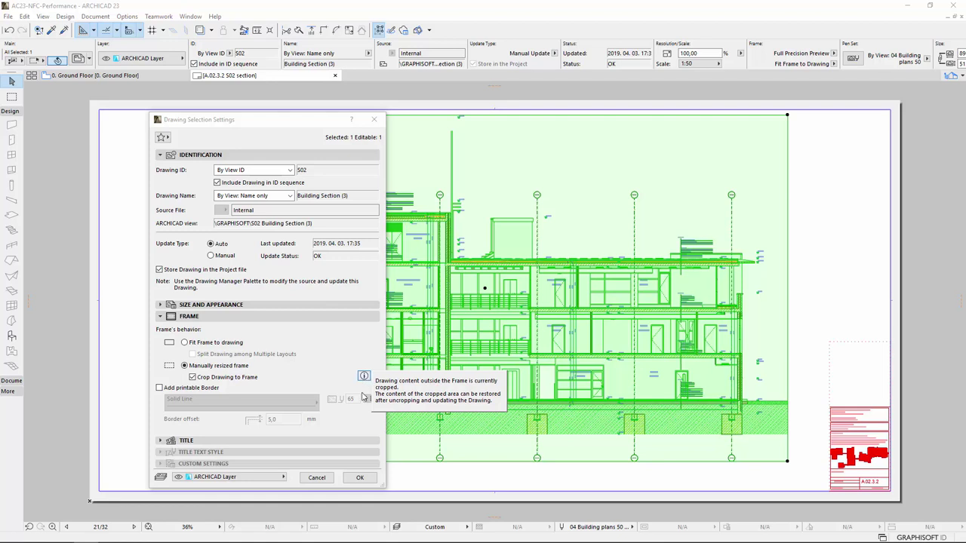
left_click(361, 478)
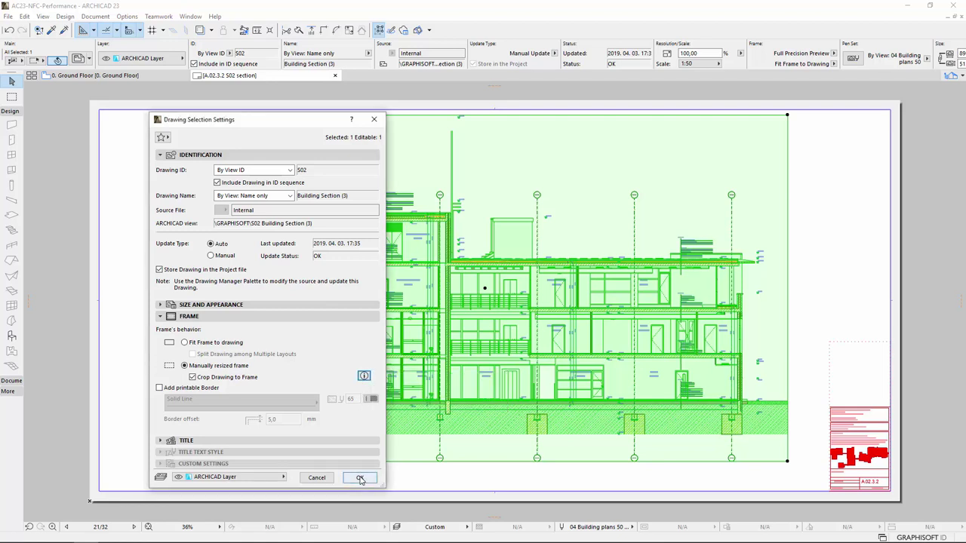
left_click(361, 479)
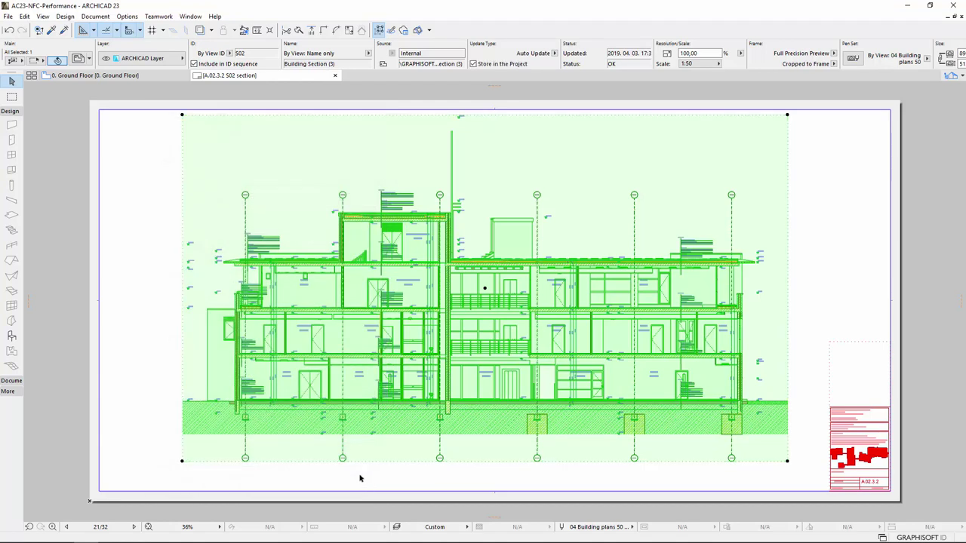
Step: Drag the S02 section drawing's bottom-left frame corner further down and to the left
left_click(359, 475)
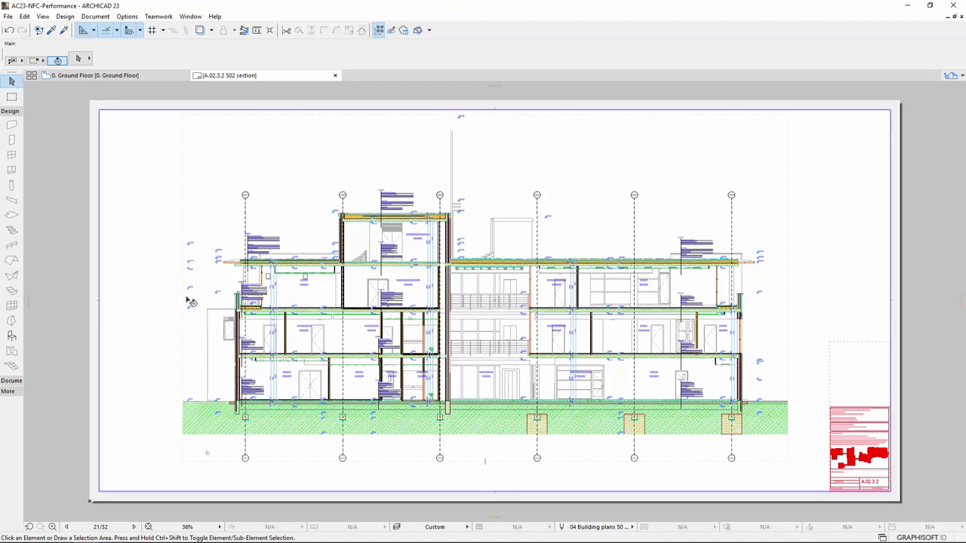
left_click(204, 415)
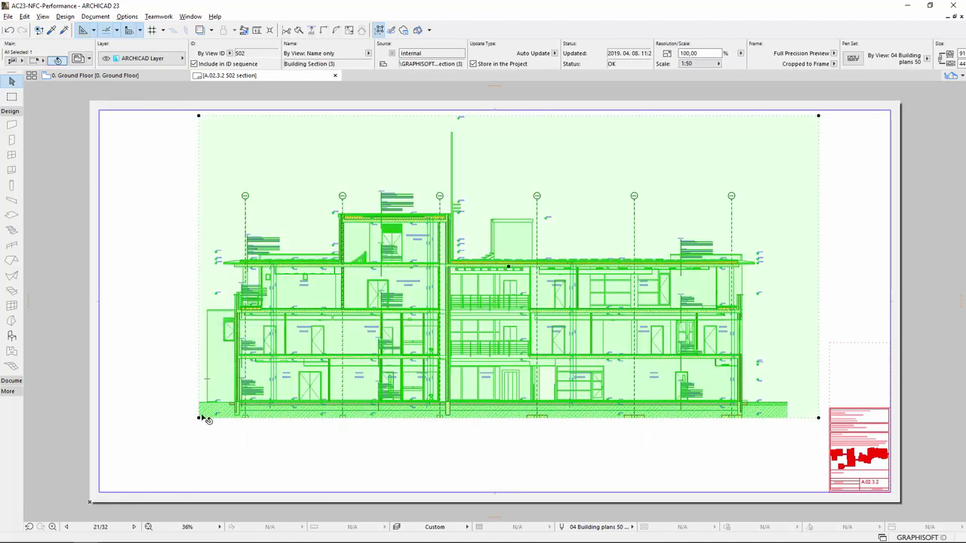
left_click(199, 419)
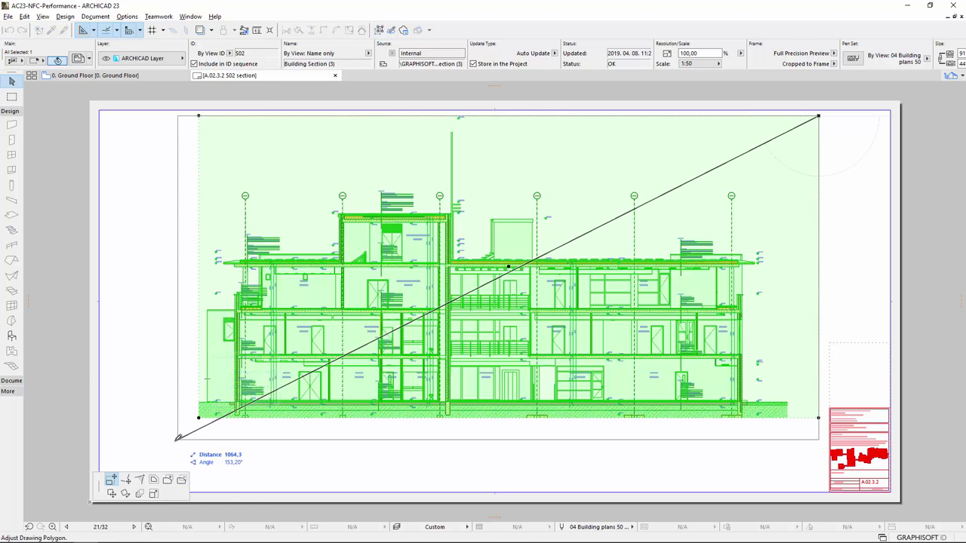
left_click(138, 466)
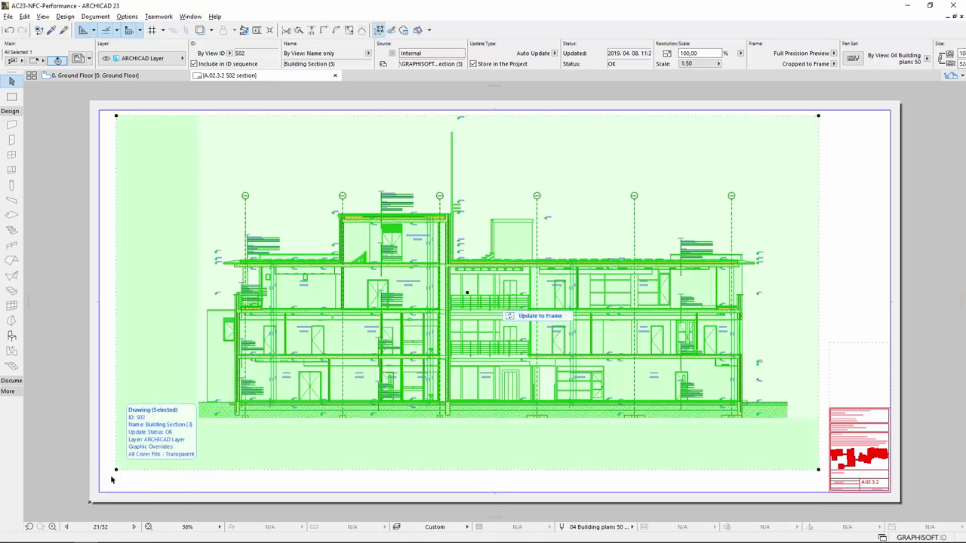
left_click(110, 488)
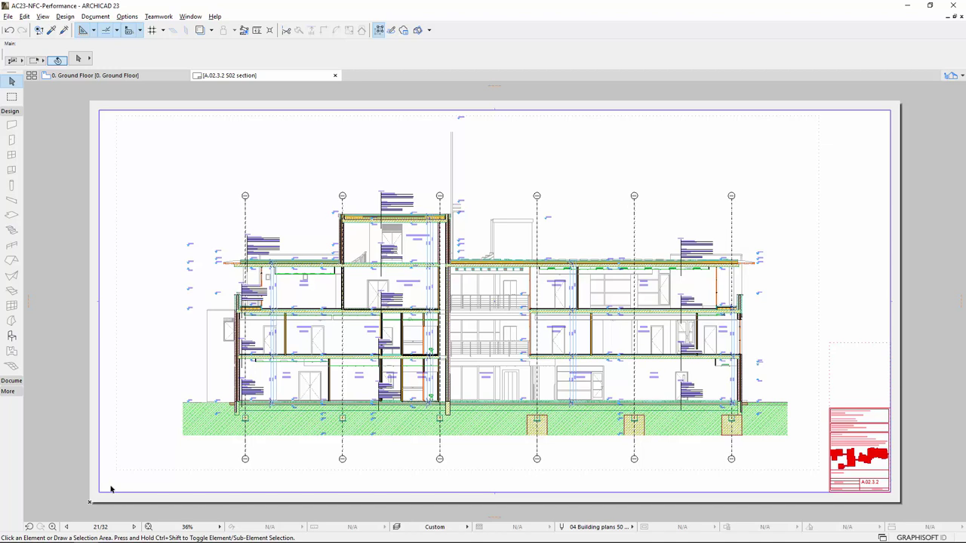
left_click(173, 433)
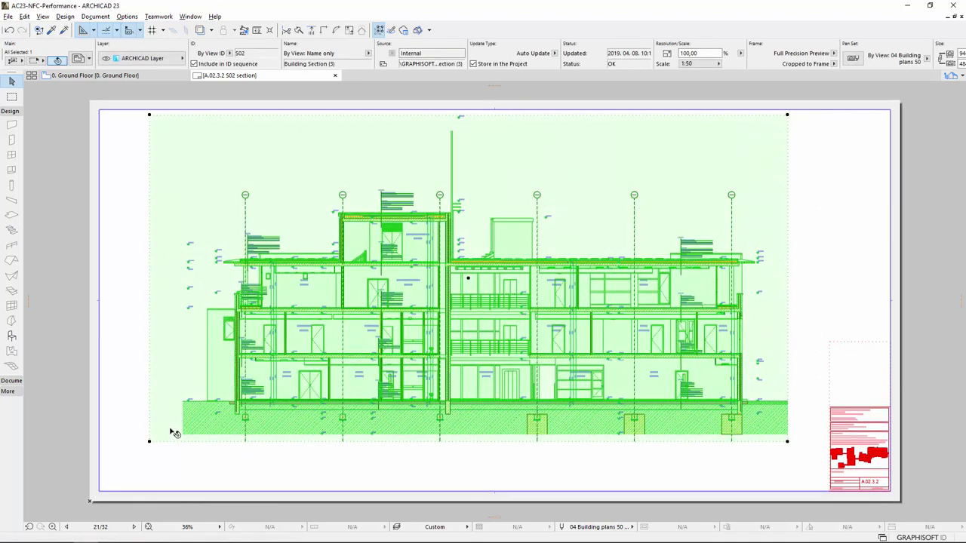
Step: In Drawing Selection Settings, set the S02 section to Manual update and untick Crop Drawing to Frame
right_click(173, 433)
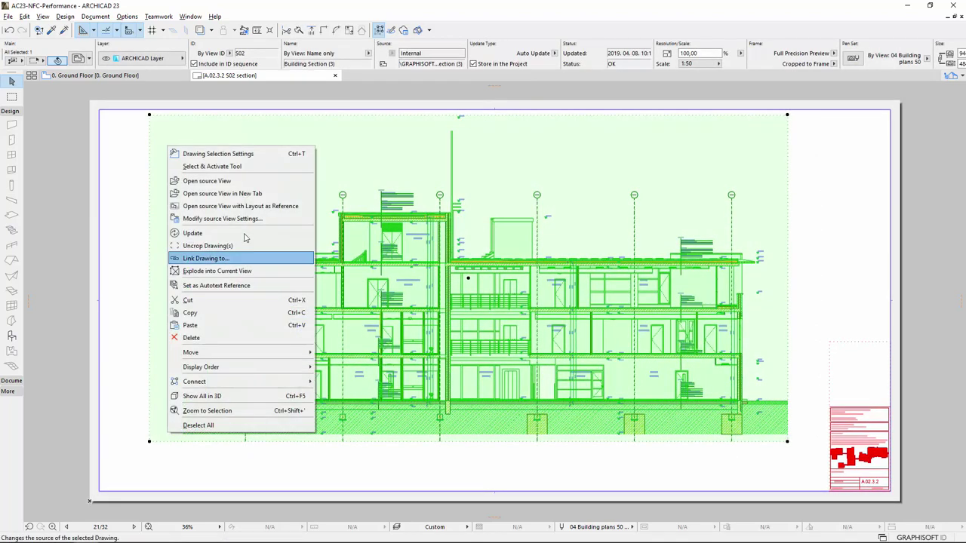
left_click(254, 155)
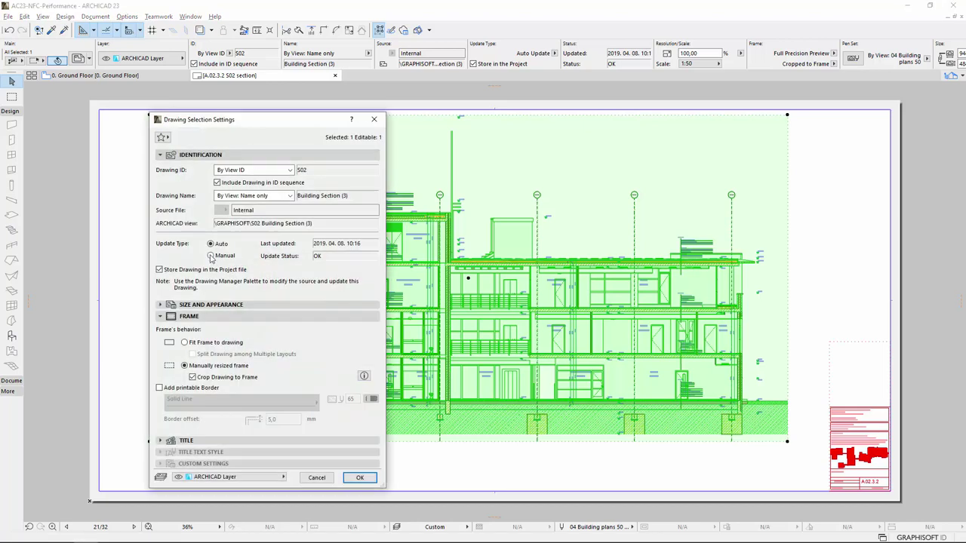
left_click(211, 256)
left_click(193, 377)
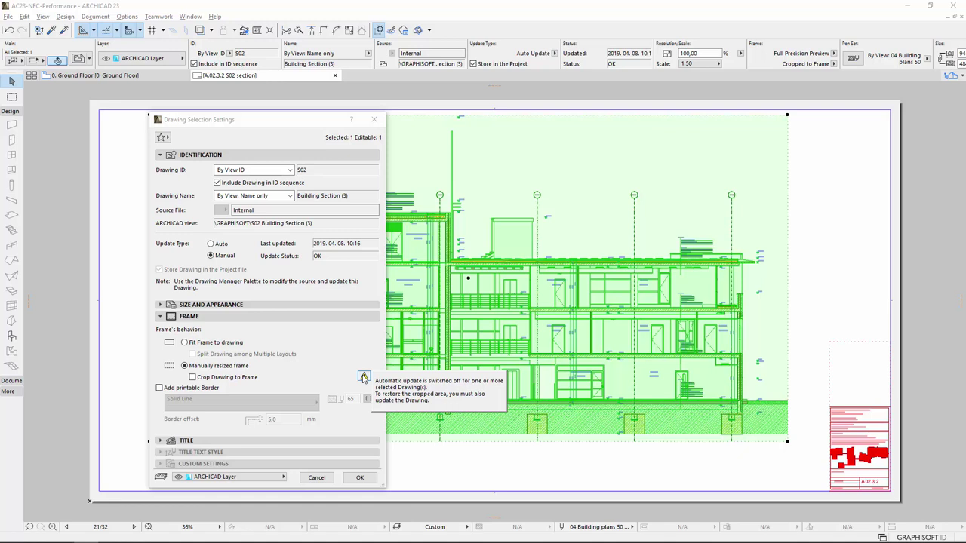
key("Return")
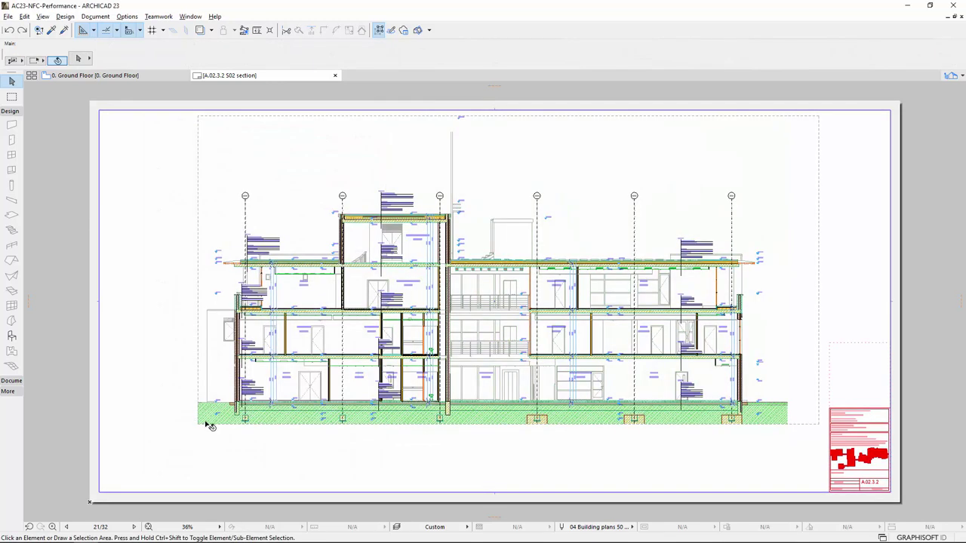
Step: Drag the section drawing's bottom-left frame corner down-left to enlarge the frame
left_click(202, 424)
left_click_drag(197, 425, 137, 466)
left_click(137, 467)
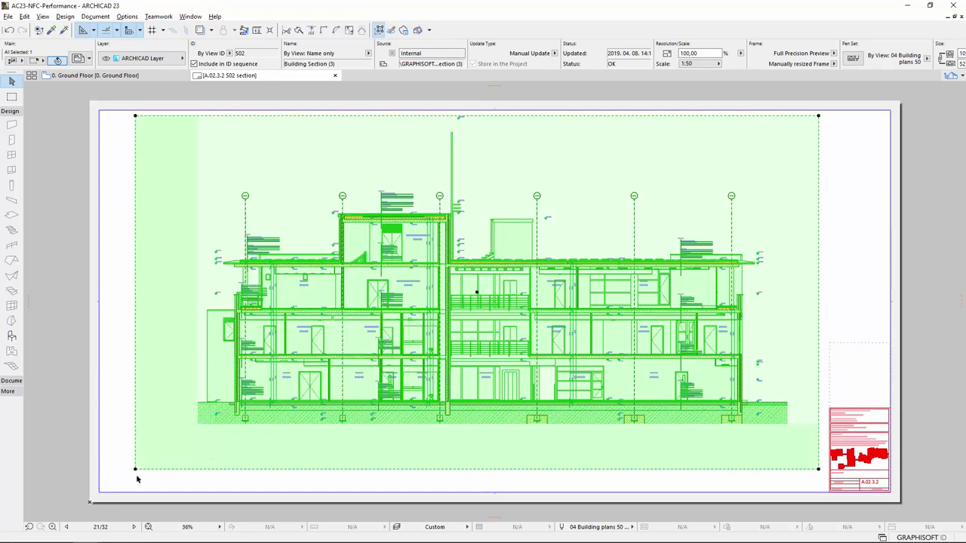
Step: Update the section drawing so its content fills the enlarged frame
right_click(175, 278)
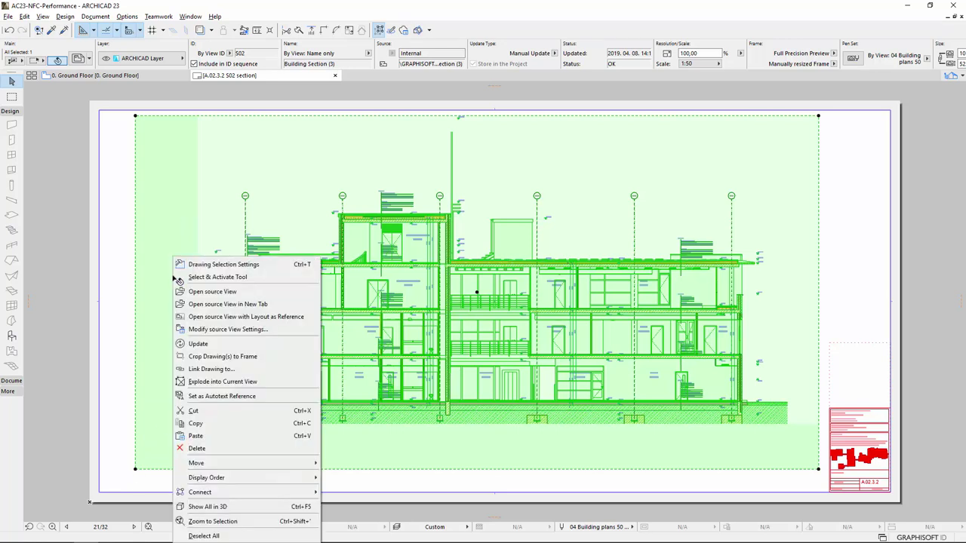
left_click(208, 345)
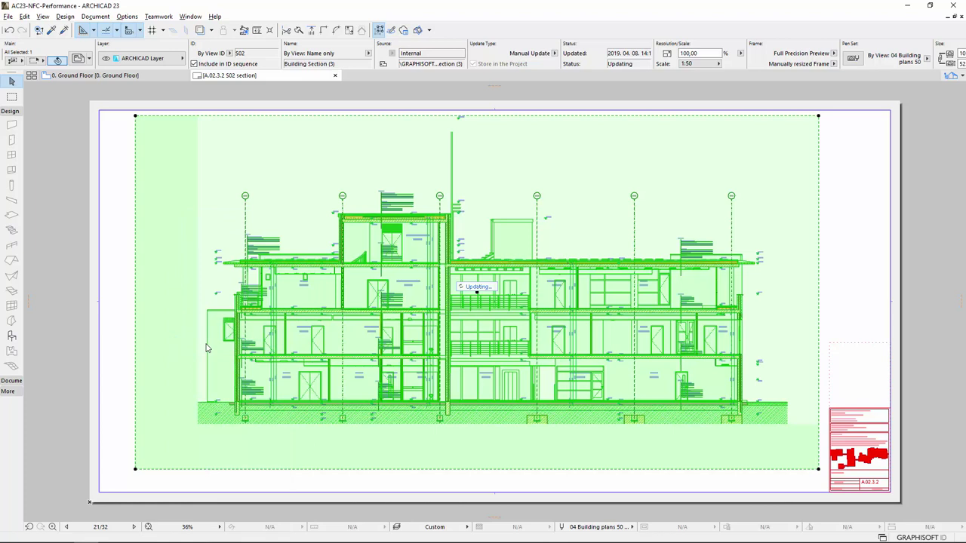
left_click(112, 459)
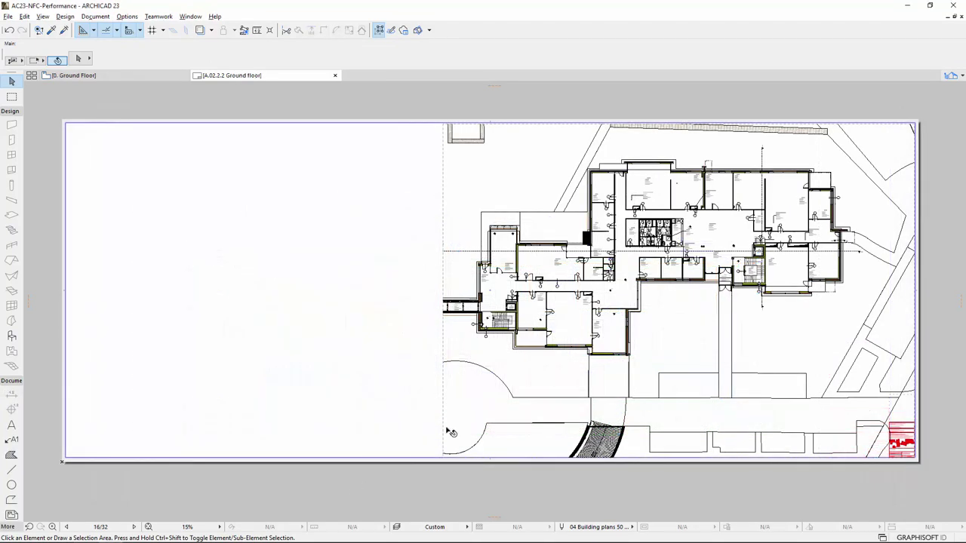
Step: Turn on Crop Drawing to Frame in the Ground Floor drawing's selection settings
left_click(446, 428)
right_click(447, 428)
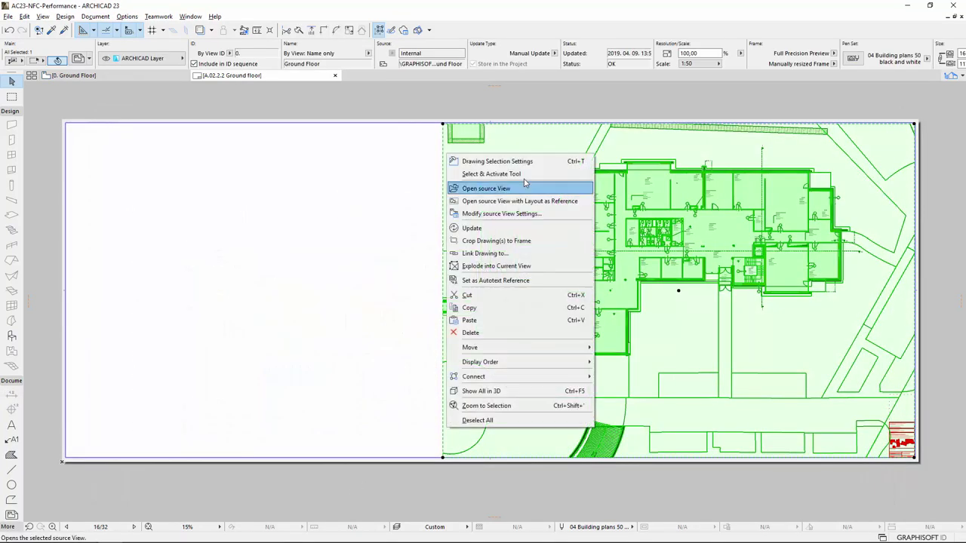
left_click(498, 162)
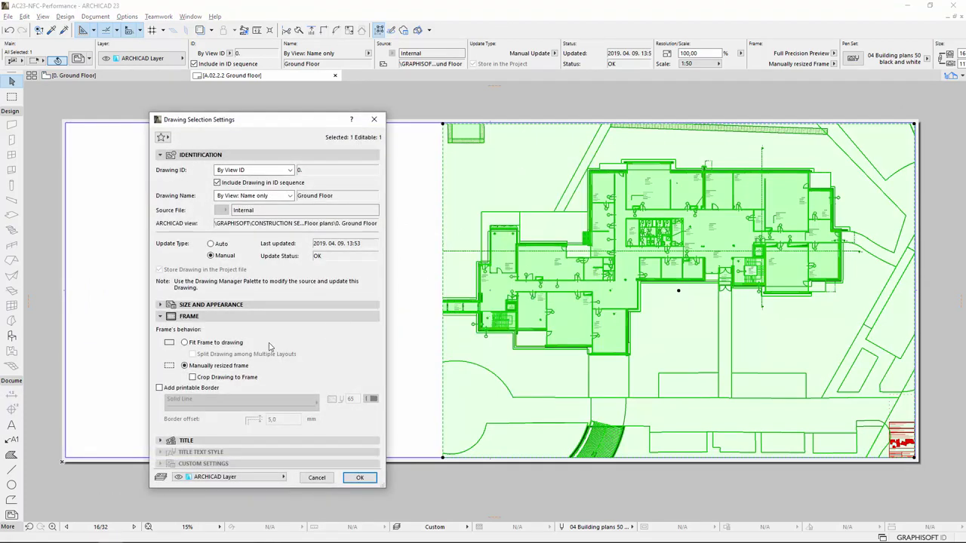
left_click(193, 377)
mouse_move(366, 377)
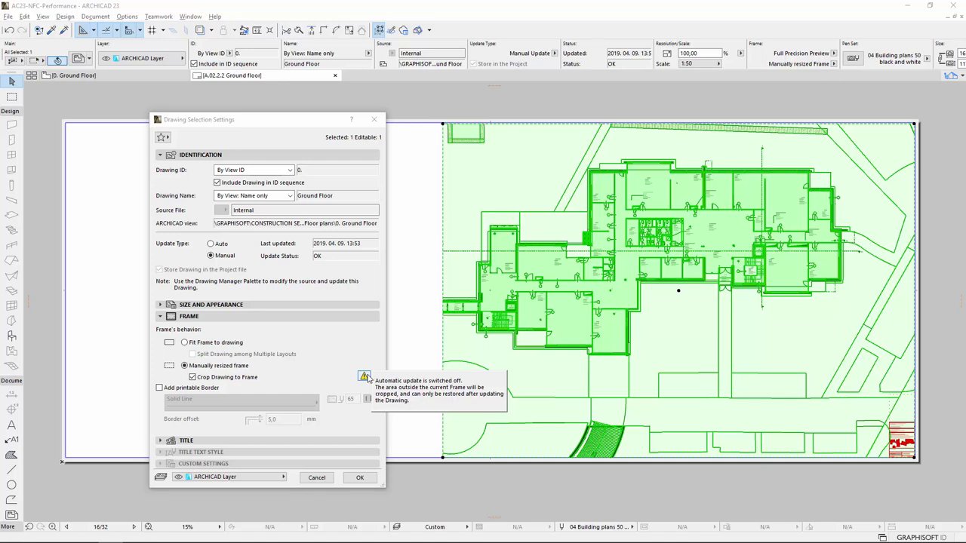
left_click(361, 478)
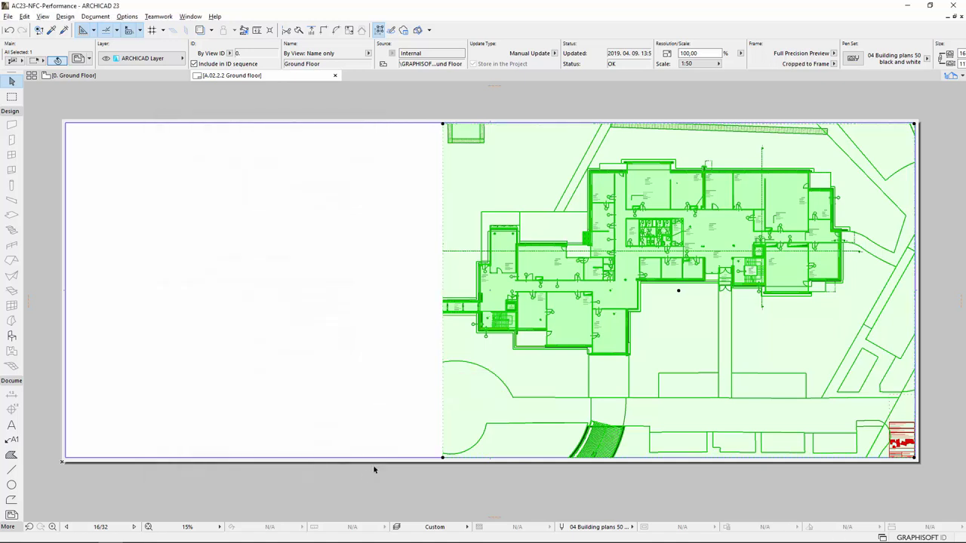
Step: Extend the ground floor drawing's crop outline left and run a full update to the frame
left_click_drag(444, 459, 390, 462)
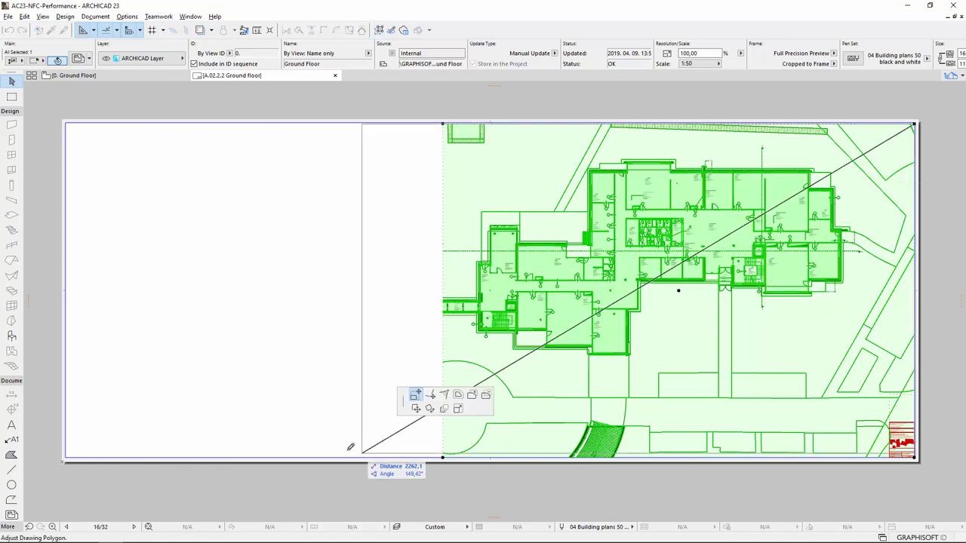
left_click(249, 457)
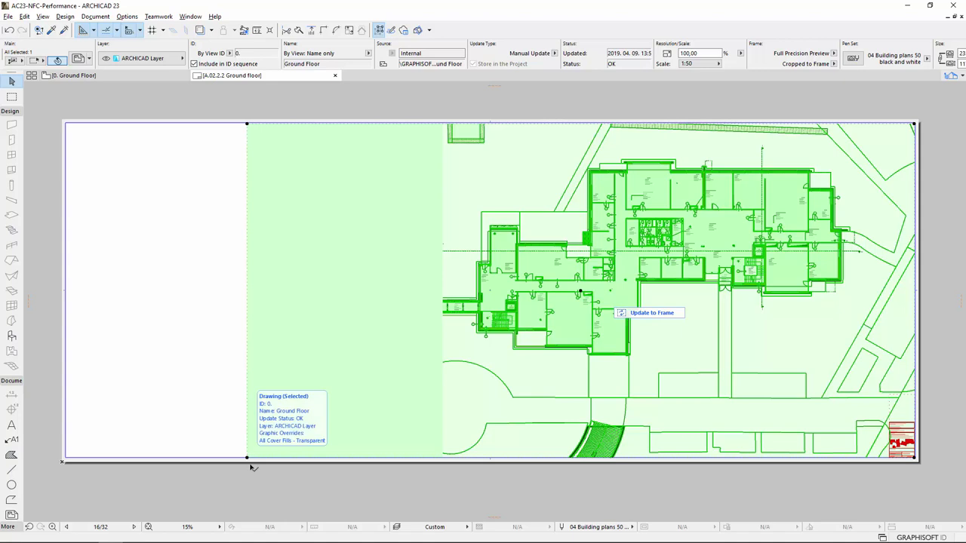
left_click(677, 314)
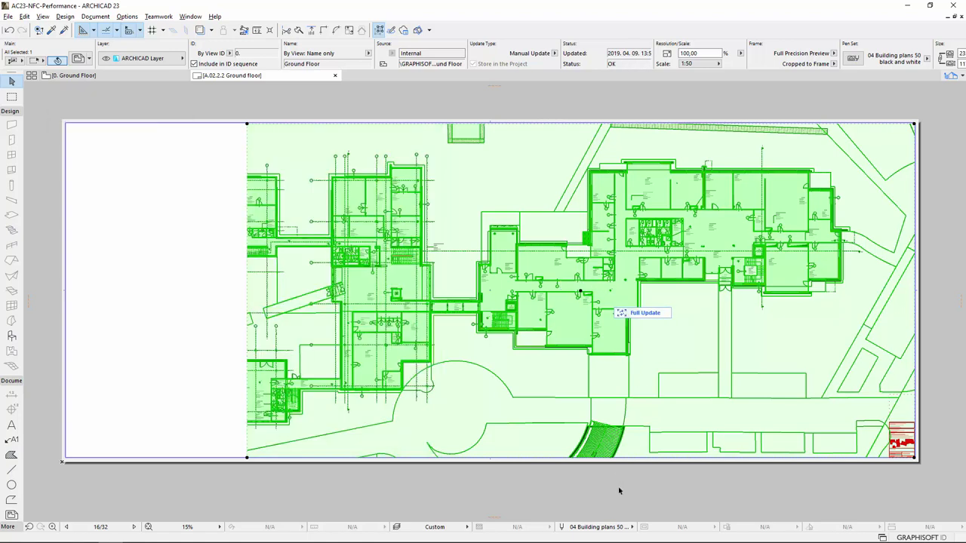
left_click(667, 314)
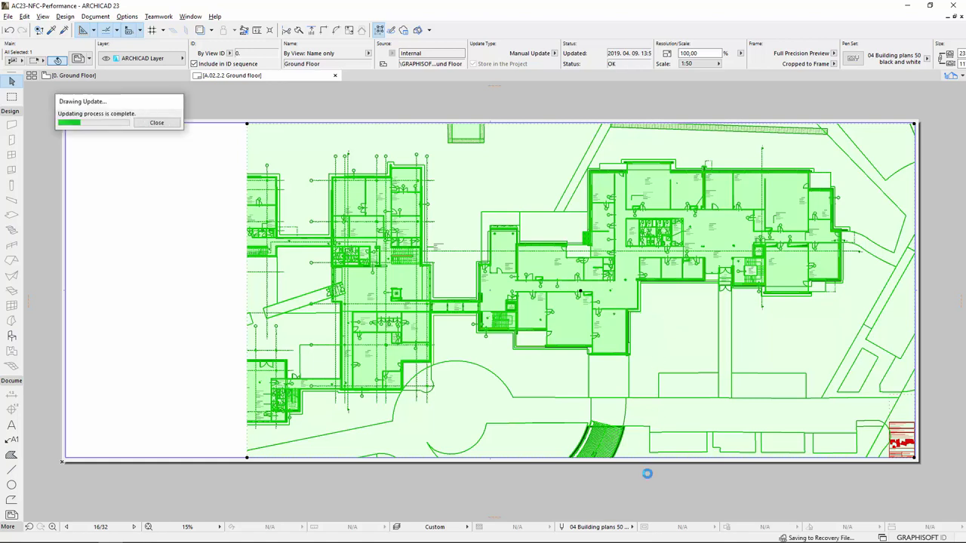
Step: Move the crop outline's bottom-left vertex out to the frame's bottom-left corner
left_click(247, 458)
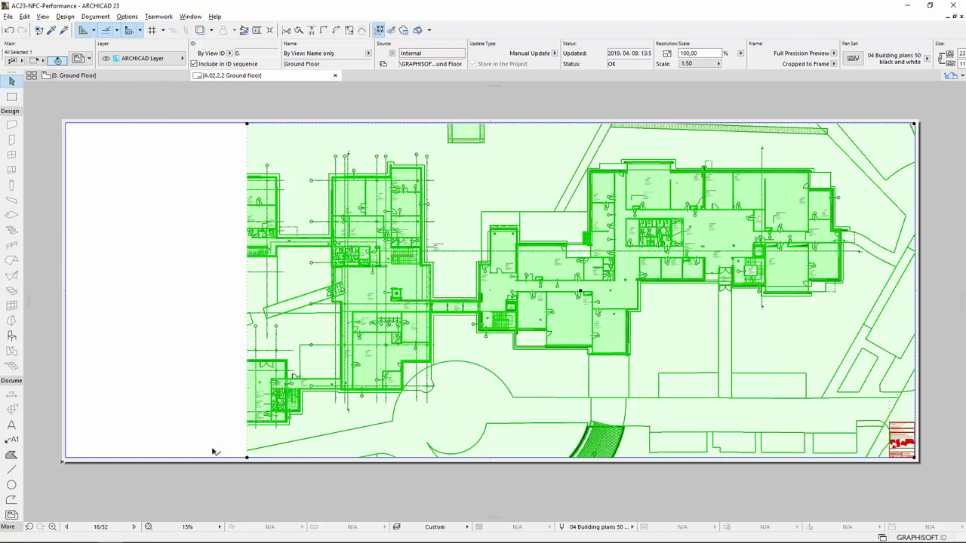
left_click(68, 454)
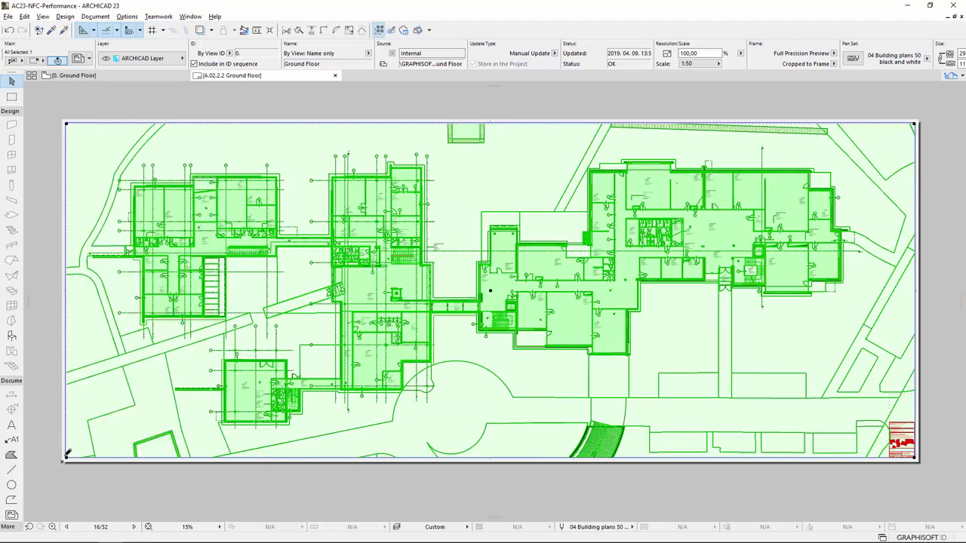
left_click(109, 492)
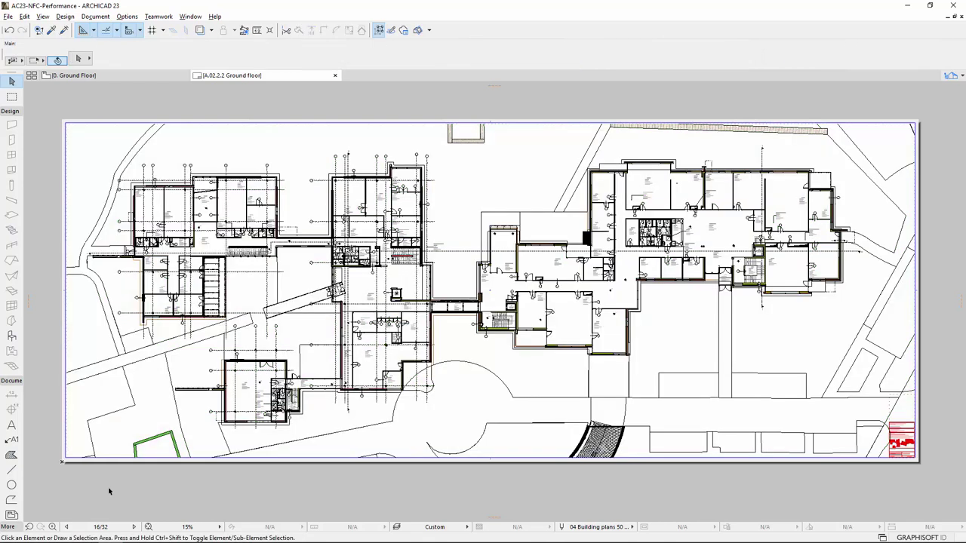
Step: Crop the building section drawing to its frame with Crop Drawing(s) to Frame from its context menu
right_click(161, 235)
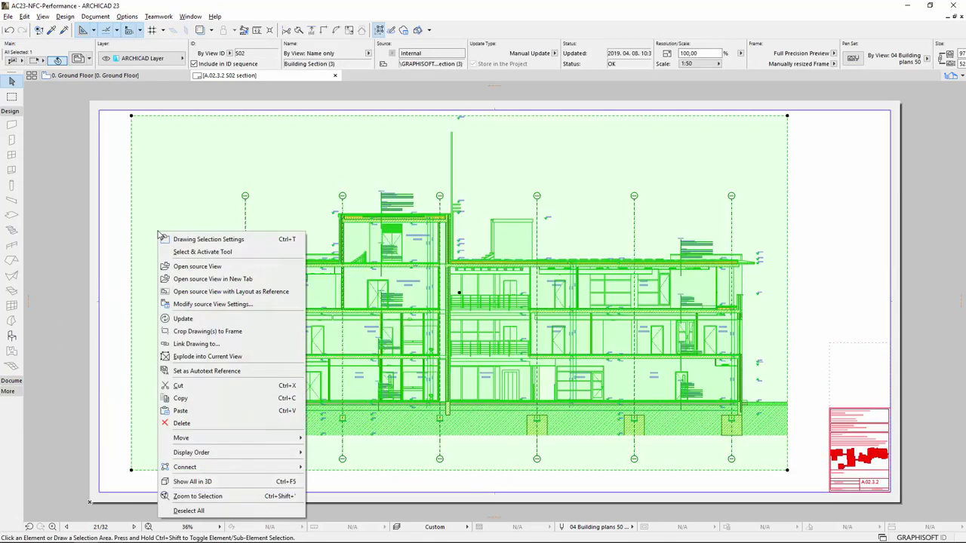
left_click(233, 333)
right_click(264, 194)
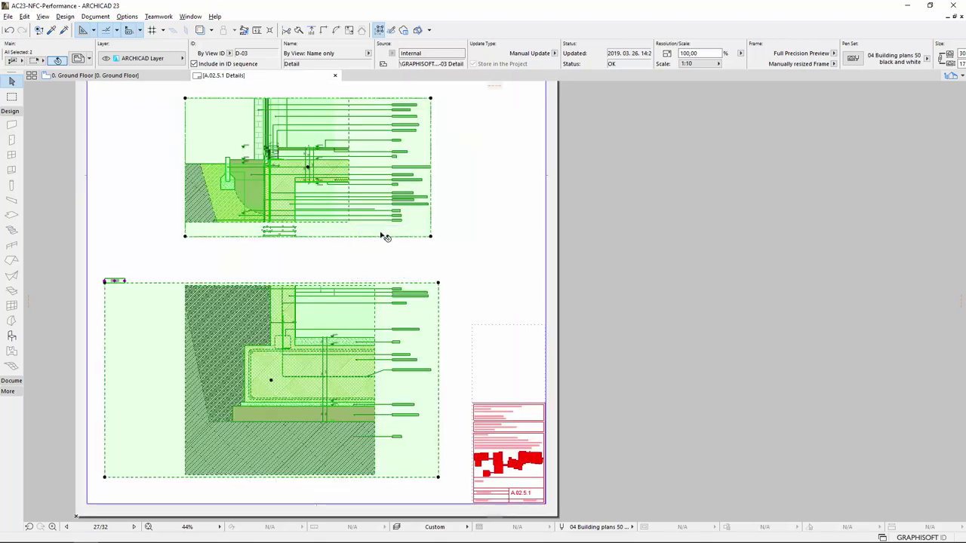
Step: Show Uncrop Drawing(s) for the two detail drawings, then Crop/Uncrop Drawing(s) under Document > Drawings
right_click(383, 236)
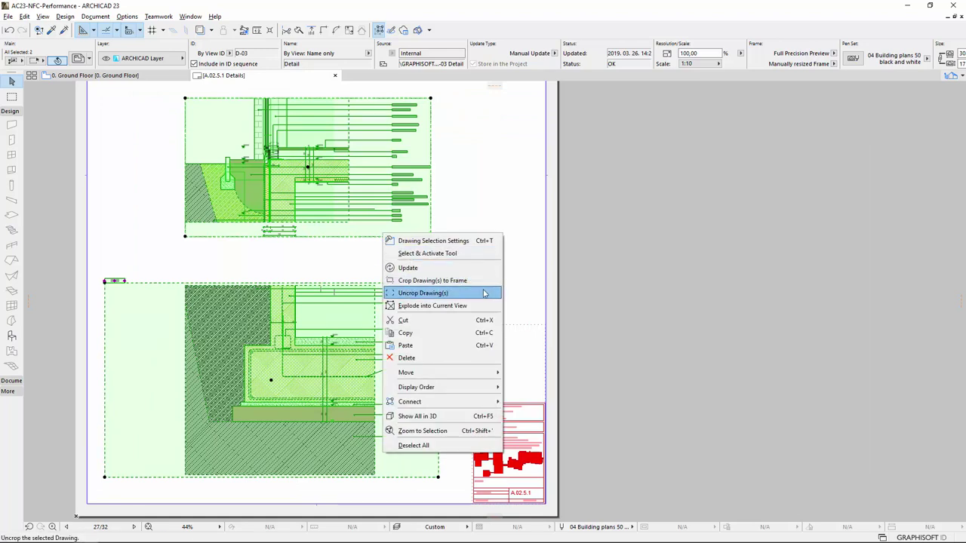
left_click(99, 17)
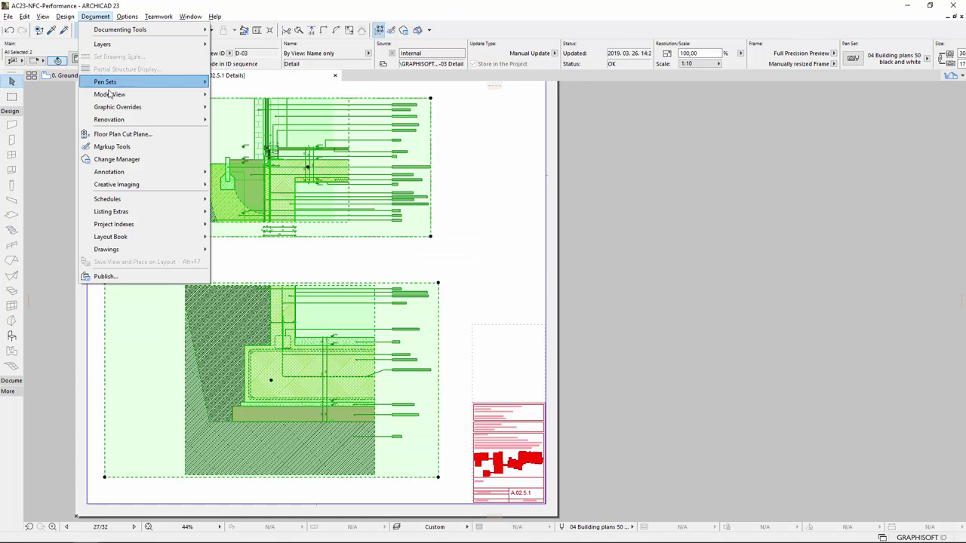
mouse_move(160, 250)
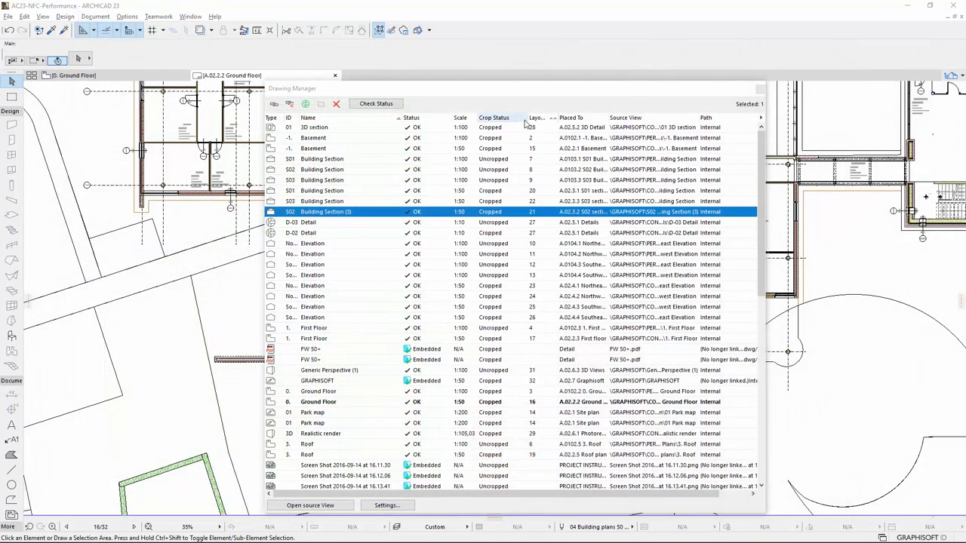
Step: Add an Update Type column to the Drawing Manager and place it before Crop Status
right_click(594, 119)
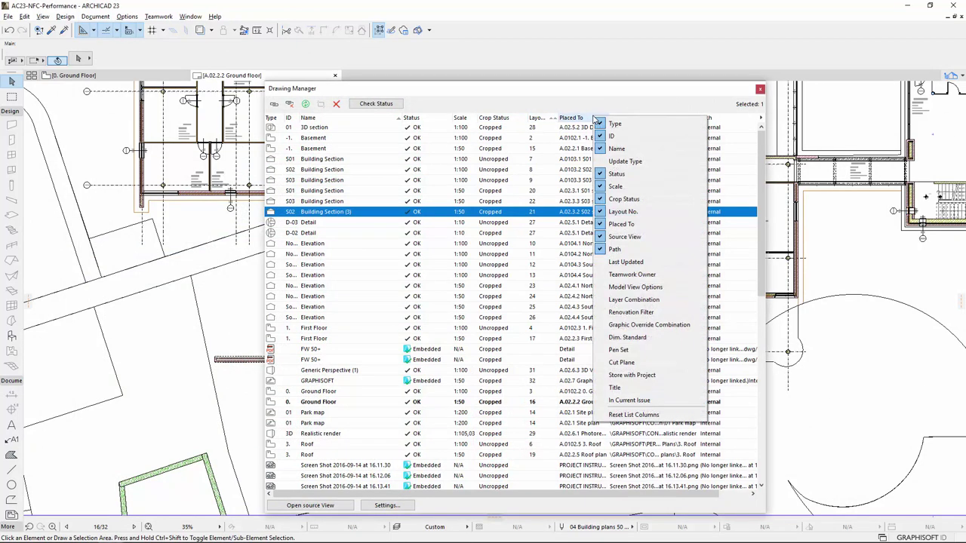
left_click(601, 161)
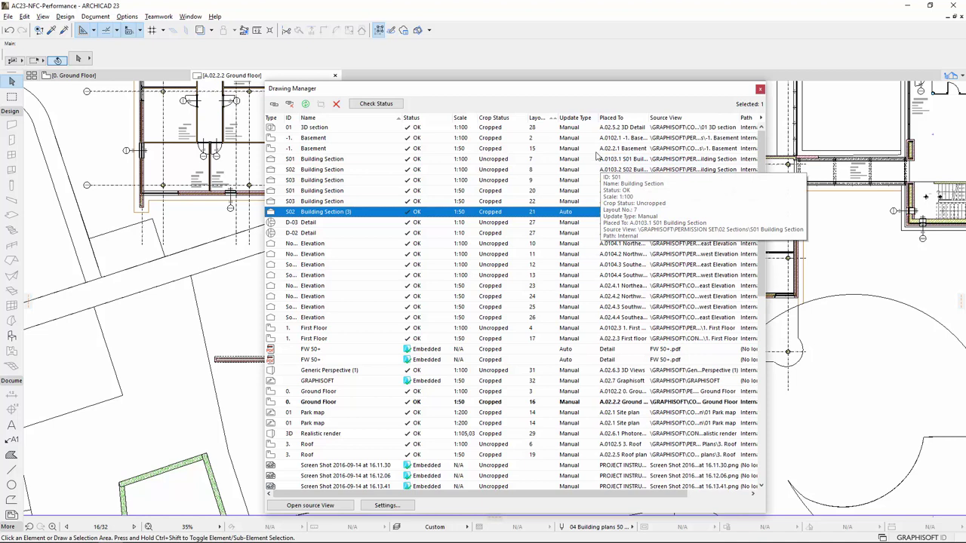
left_click_drag(592, 123, 488, 121)
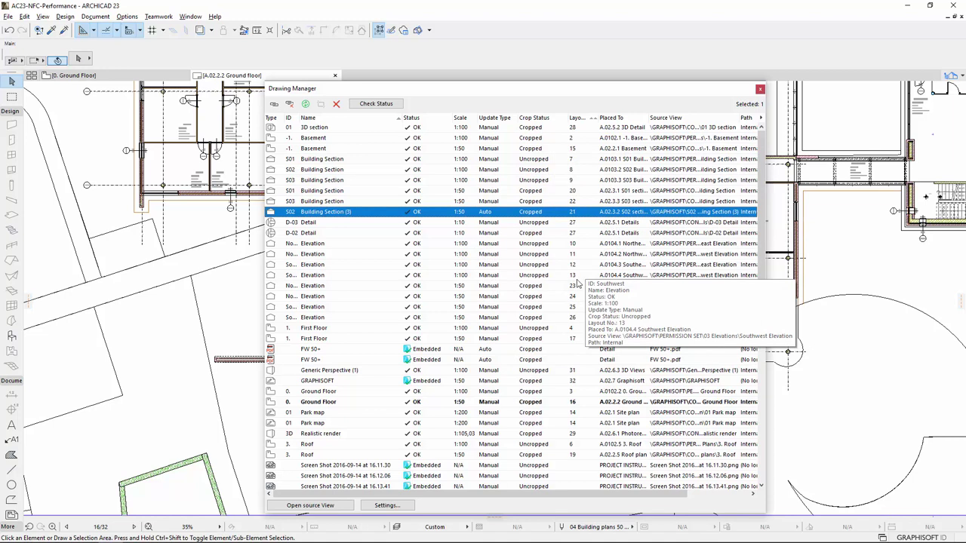
Step: Select the S03, S02 and D-03 drawings and bring up their context options
key("Up")
left_click(553, 222, "shift")
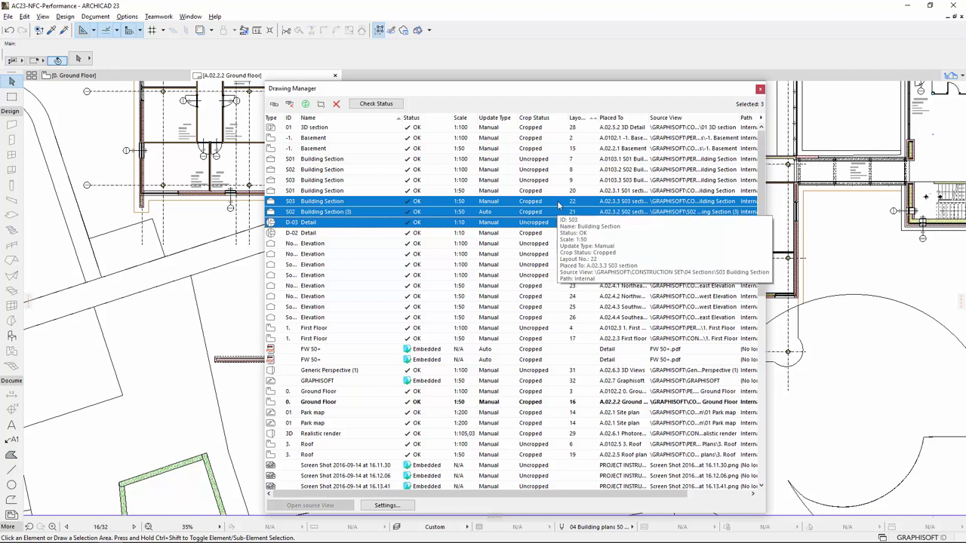
right_click(558, 204)
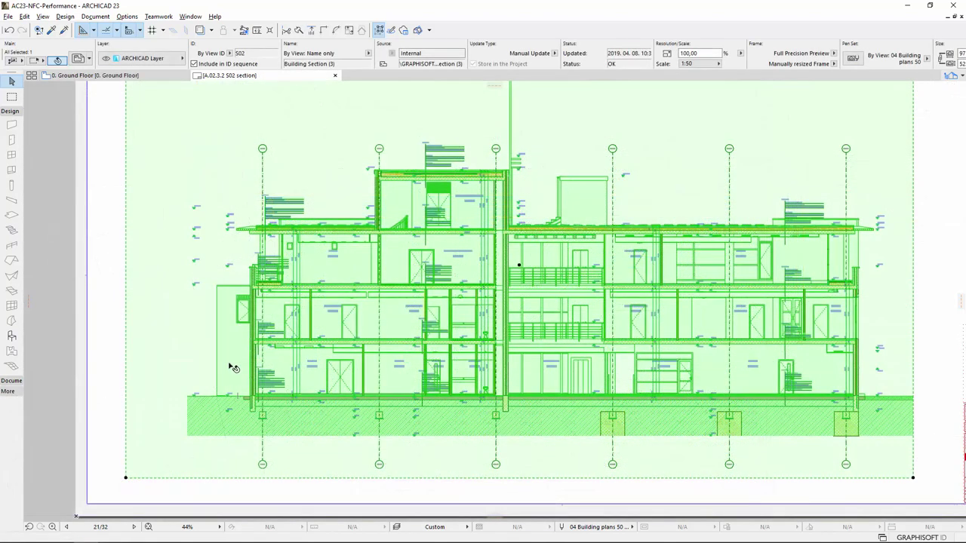
Step: Crop the S02 section drawing to its frame, including manually updated drawings
right_click(230, 368)
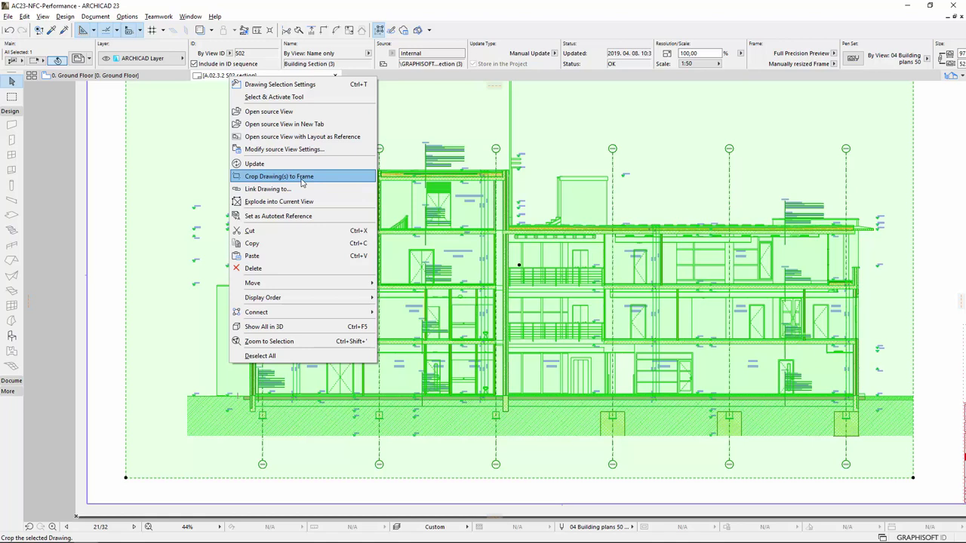
left_click(301, 178)
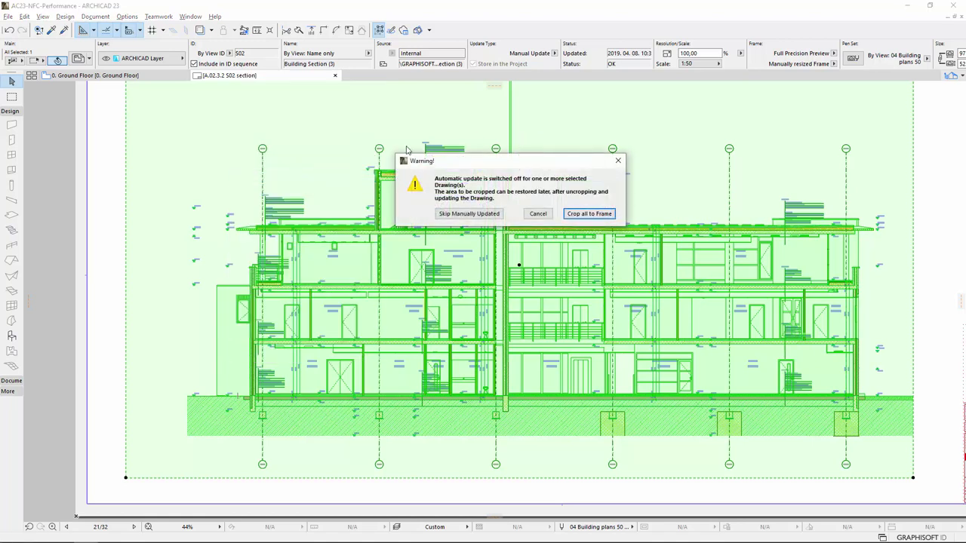
left_click(589, 214)
Step: Uncrop the S02 section drawing and suppress the manual-update notice from reappearing
right_click(619, 191)
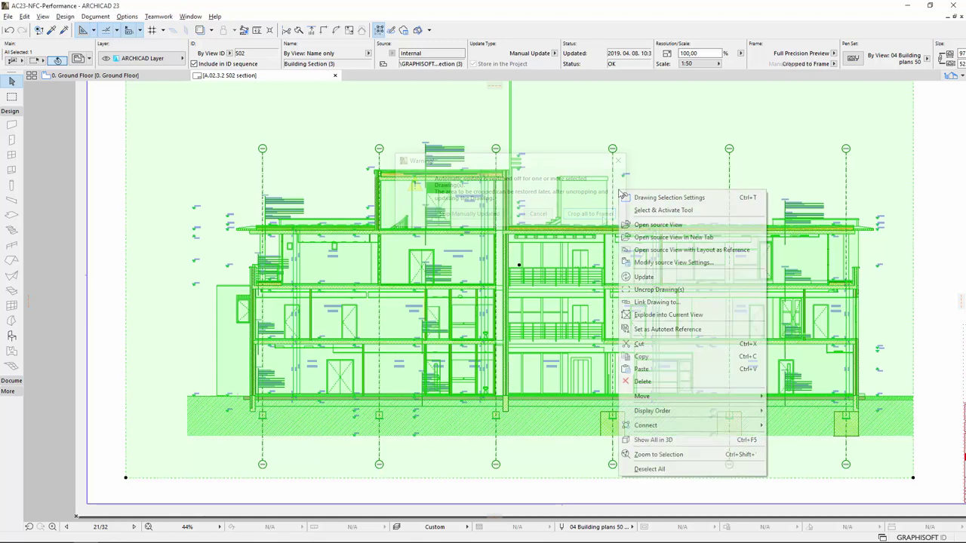
left_click(702, 290)
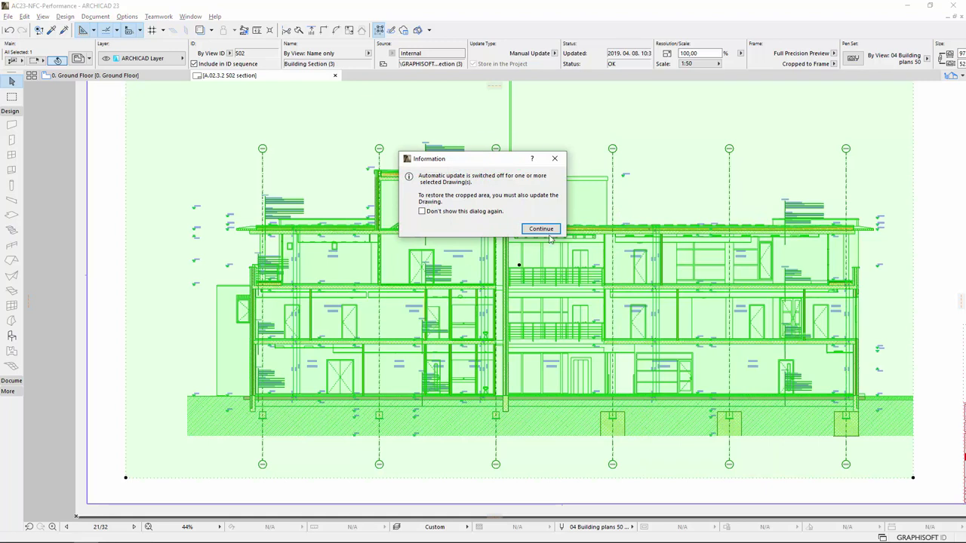
left_click(423, 213)
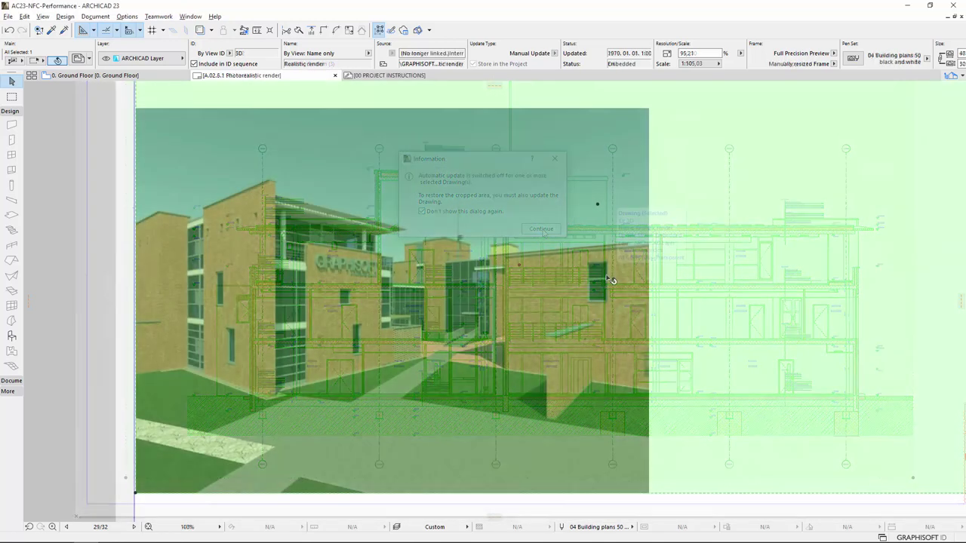
Step: Try cropping the photorealistic render drawing to its frame
right_click(610, 279)
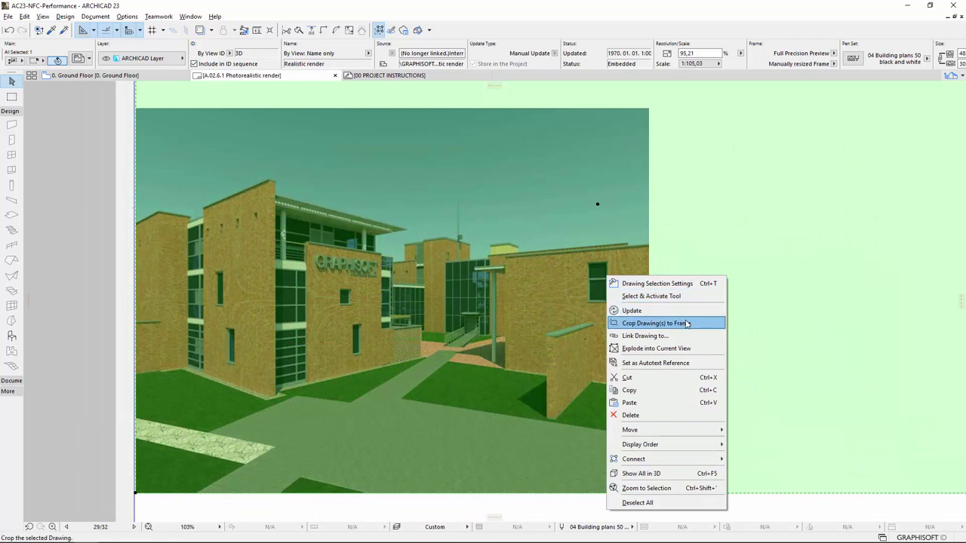
left_click(687, 323)
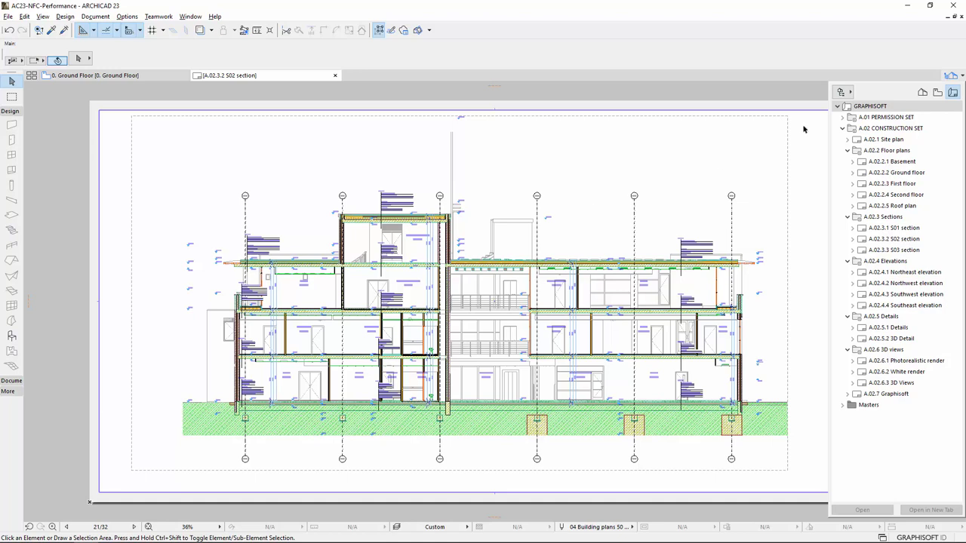
Step: Uncrop all drawings in the A.02.3 Sections subset of the Layout Book
right_click(861, 112)
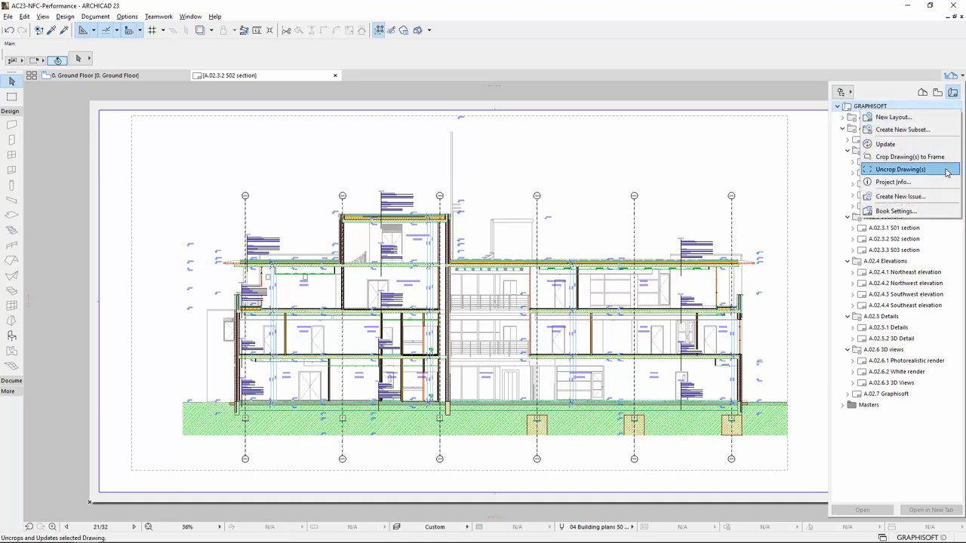
key("Escape")
right_click(872, 219)
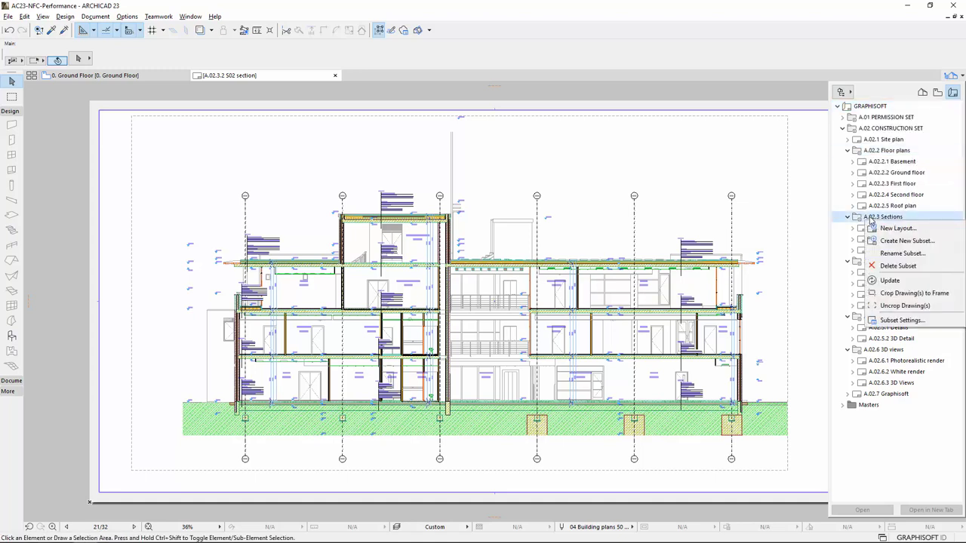
left_click(930, 306)
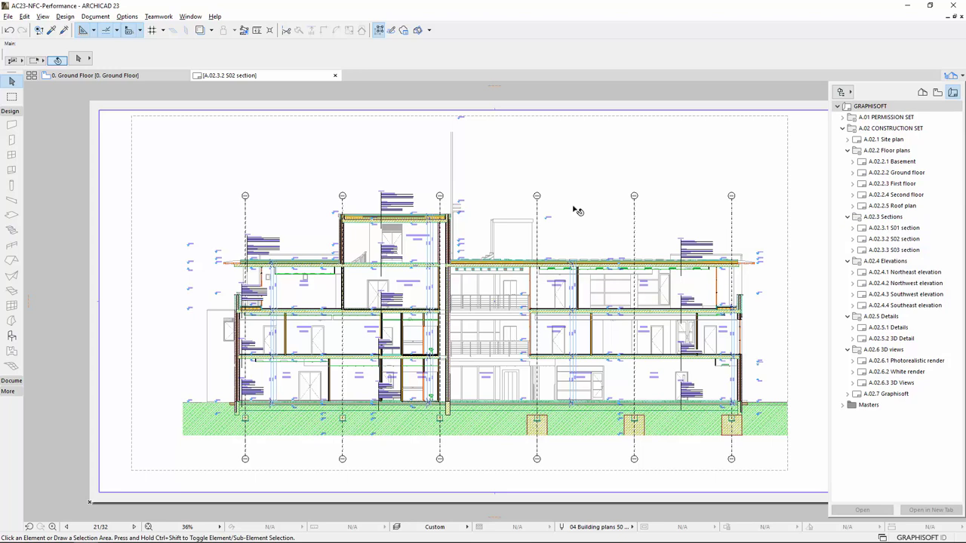
Step: Uncheck Crop Drawing to Frame in the S02 Building Section's Drawing Selection Settings
double_click(576, 209)
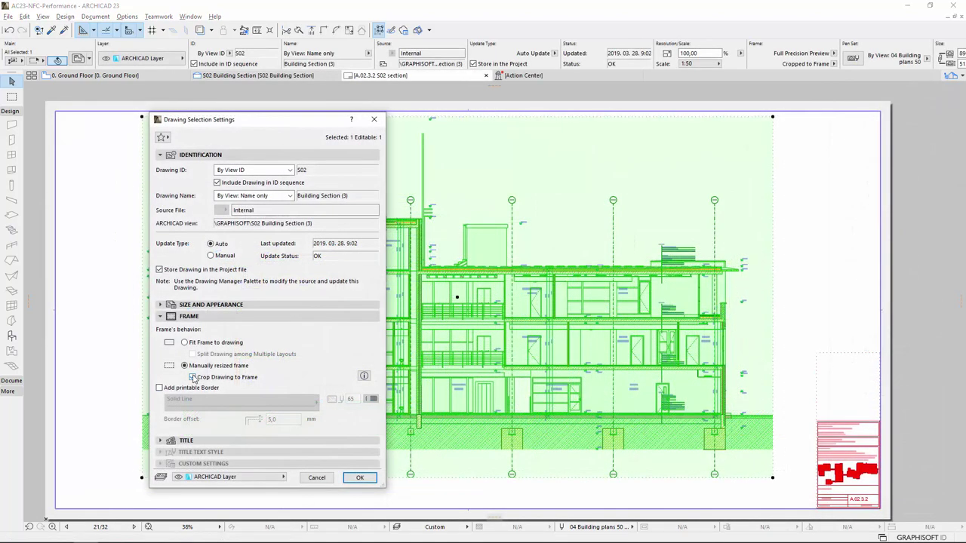
left_click(192, 377)
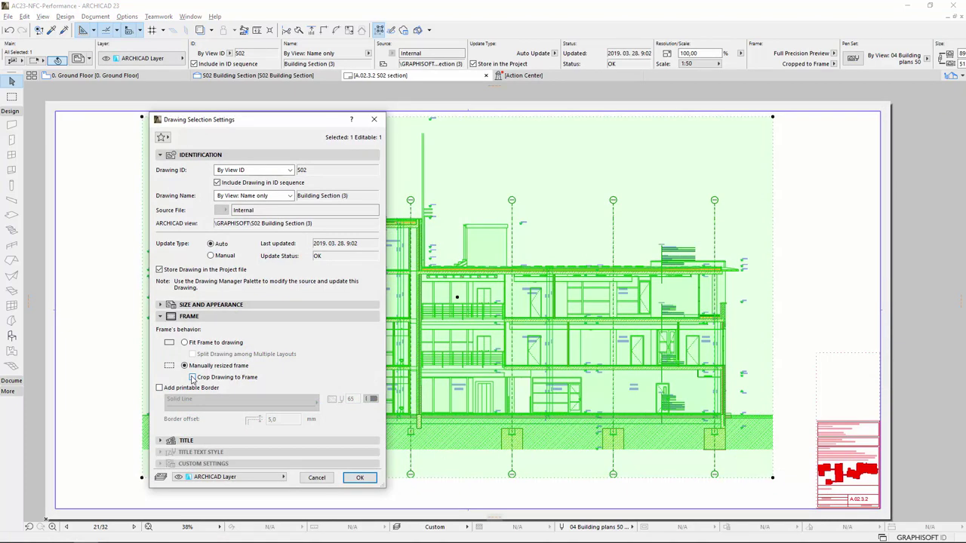